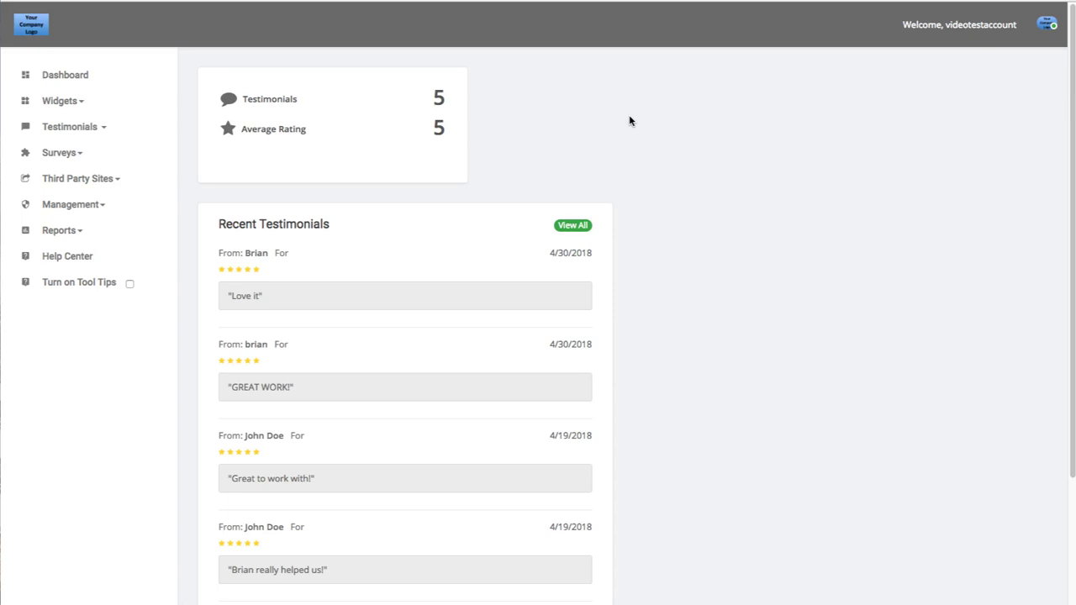
- Go to Manage Widgets under the Widgets sidebar menu to list website widgets
{"action": "left_click", "coordinate": [82, 103]}
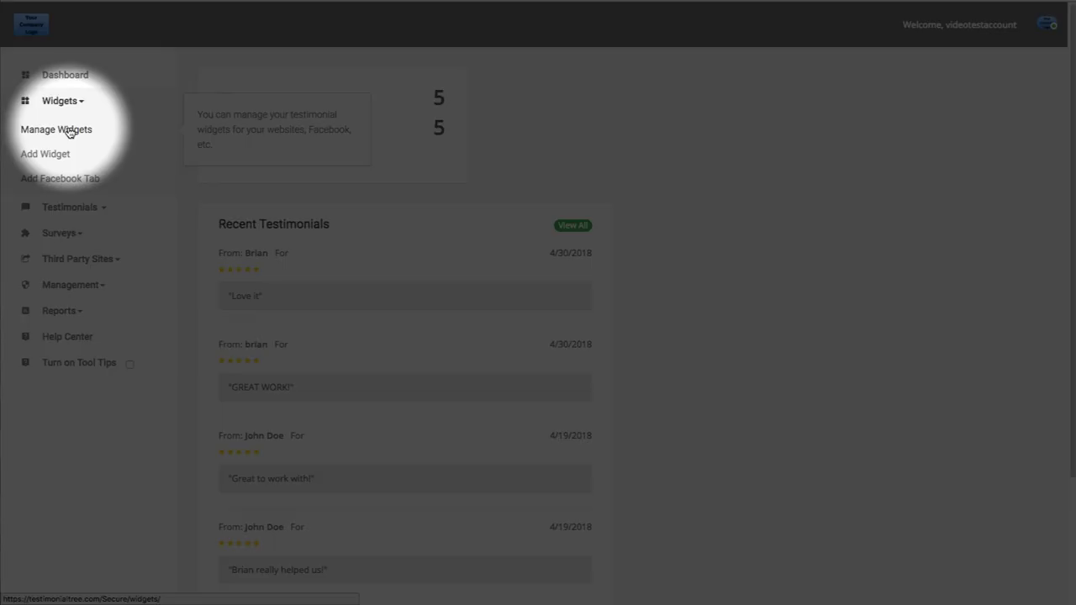
{"action": "left_click", "coordinate": [70, 132]}
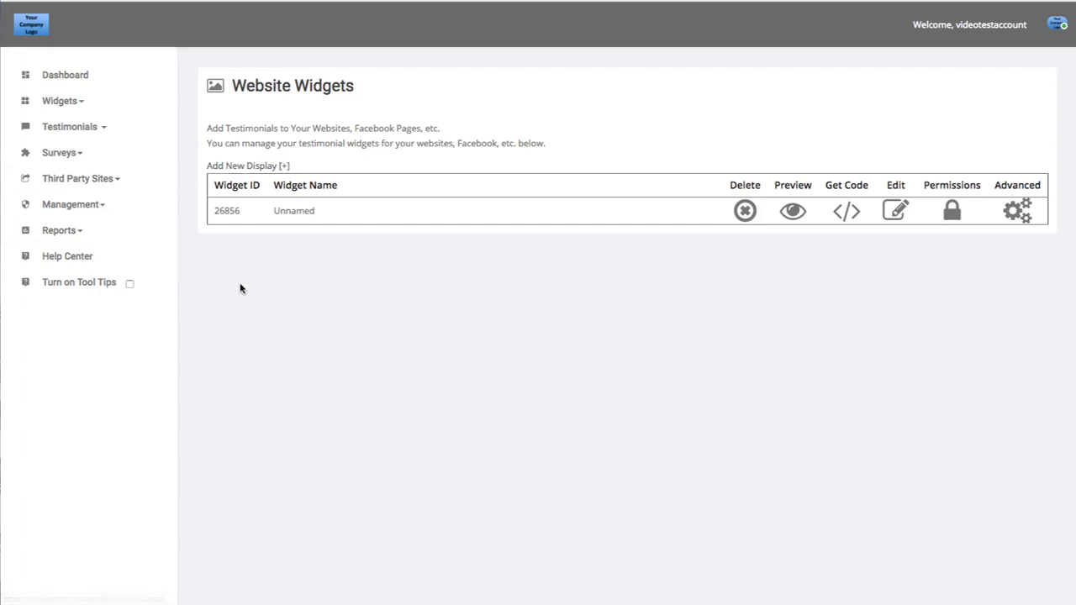
- Start a new testimonial display with 'Add New Display [+]' above the widgets table
{"action": "left_click", "coordinate": [267, 169]}
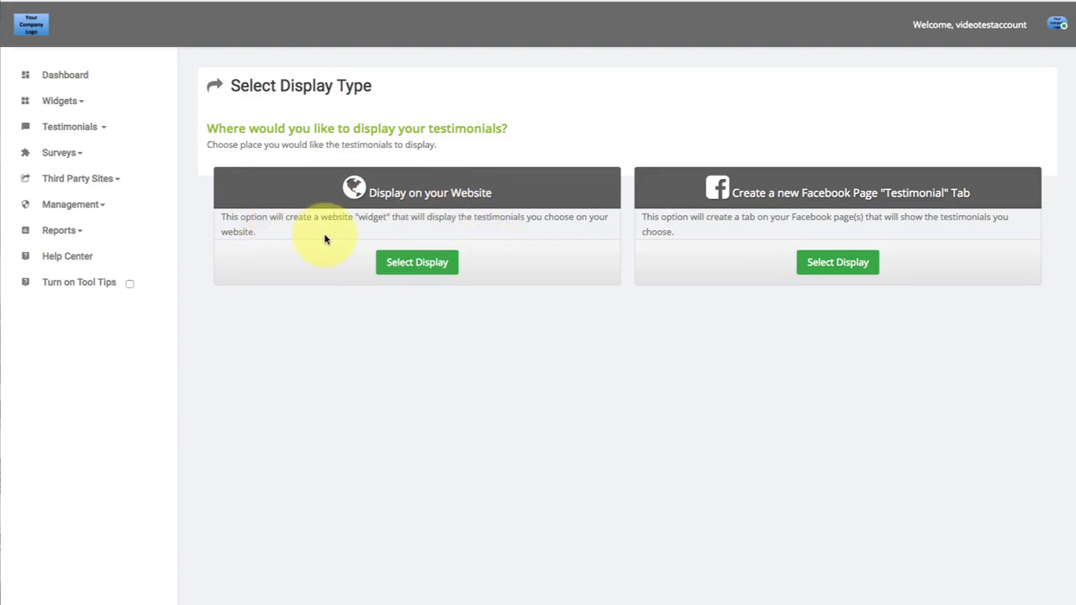
- Choose 'Display on your Website' and browse the Widget Wizard styles down to Meta Widget
{"action": "left_click", "coordinate": [418, 266]}
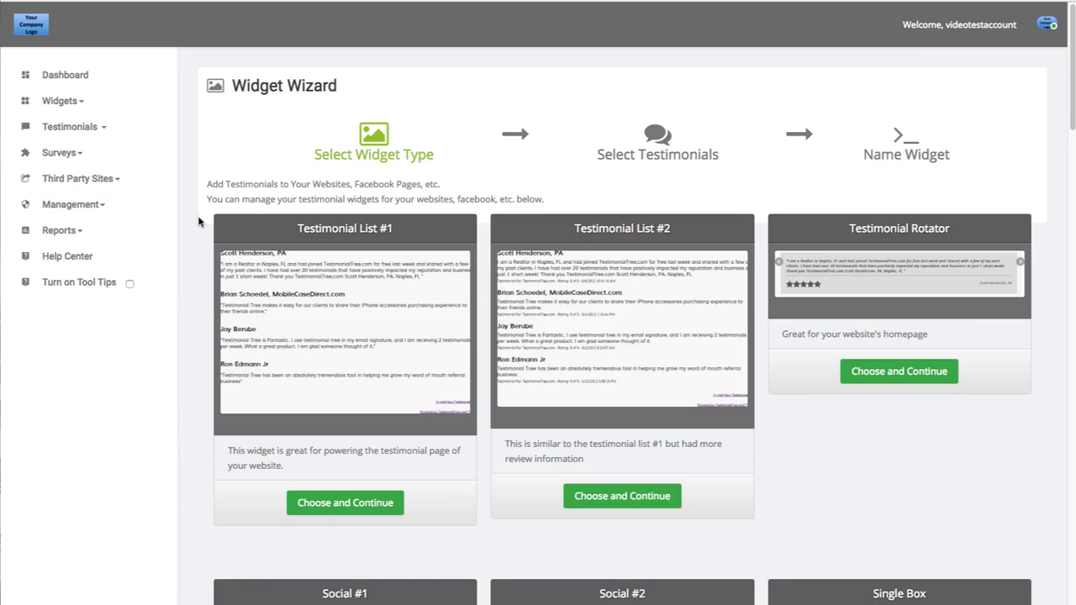
{"action": "scroll", "coordinate": [199, 222], "scroll_direction": "down", "scroll_amount": 3}
{"action": "scroll", "coordinate": [198, 227], "scroll_direction": "down", "scroll_amount": 2}
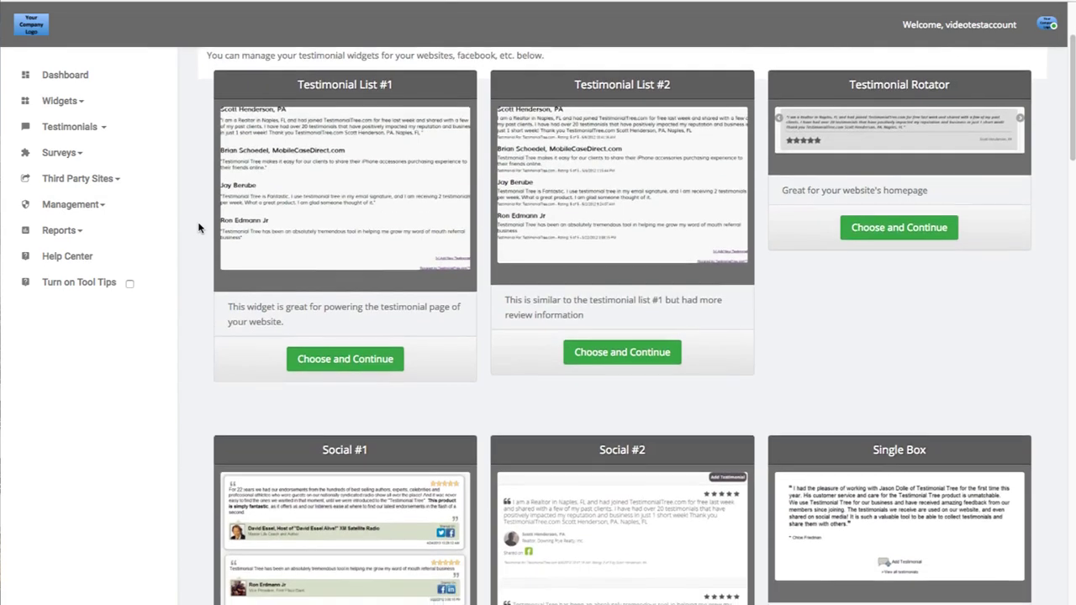
{"action": "scroll", "coordinate": [198, 227], "scroll_direction": "down", "scroll_amount": 2}
{"action": "scroll", "coordinate": [199, 227], "scroll_direction": "down", "scroll_amount": 3}
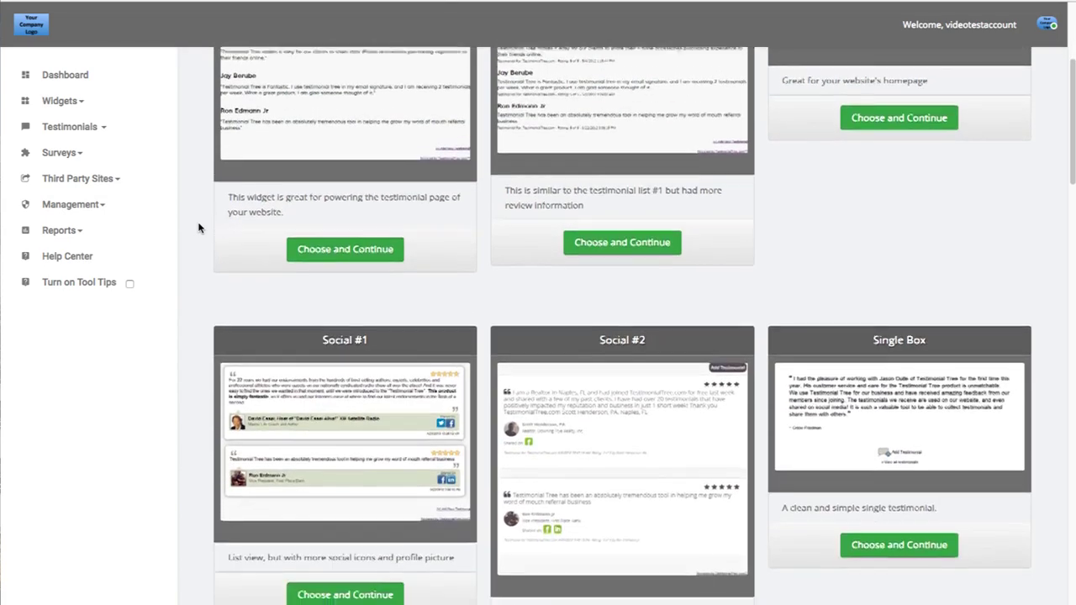
{"action": "scroll", "coordinate": [198, 227], "scroll_direction": "down", "scroll_amount": 5}
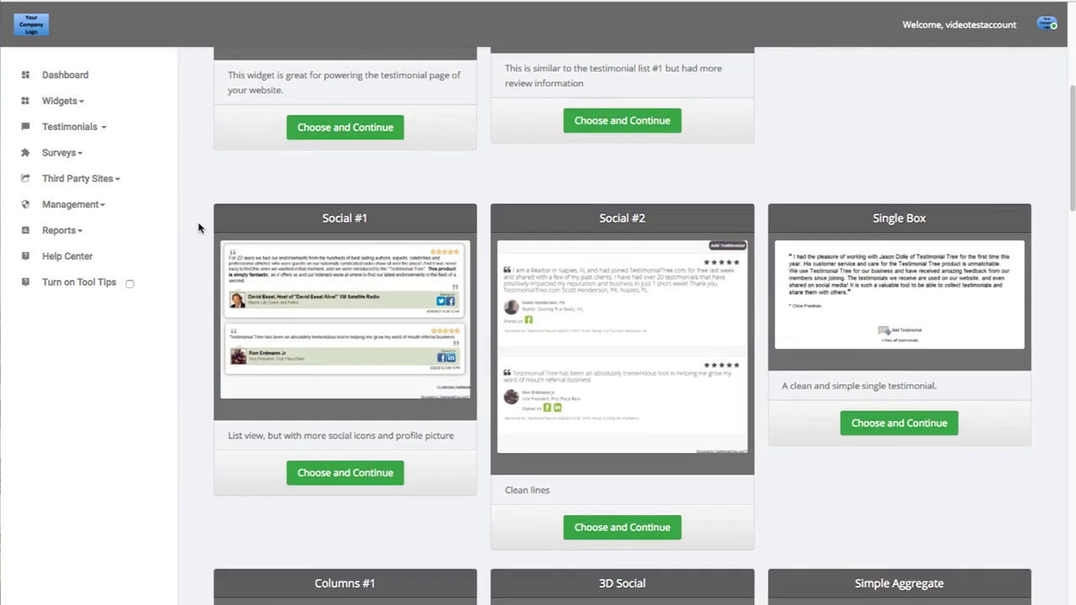
{"action": "scroll", "coordinate": [198, 227], "scroll_direction": "down", "scroll_amount": 4}
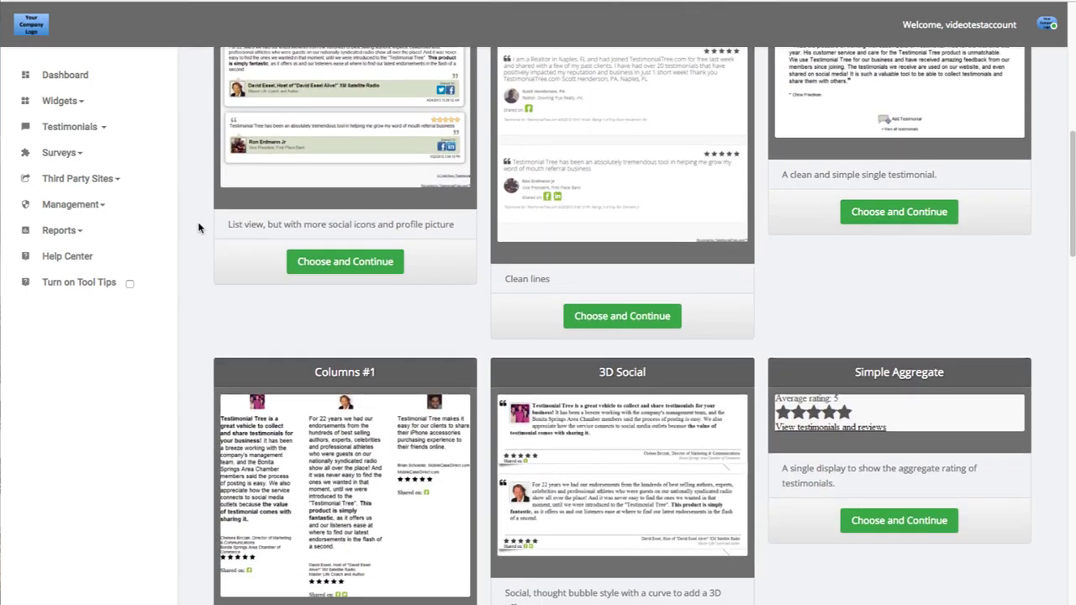
{"action": "scroll", "coordinate": [199, 230], "scroll_direction": "down", "scroll_amount": 5}
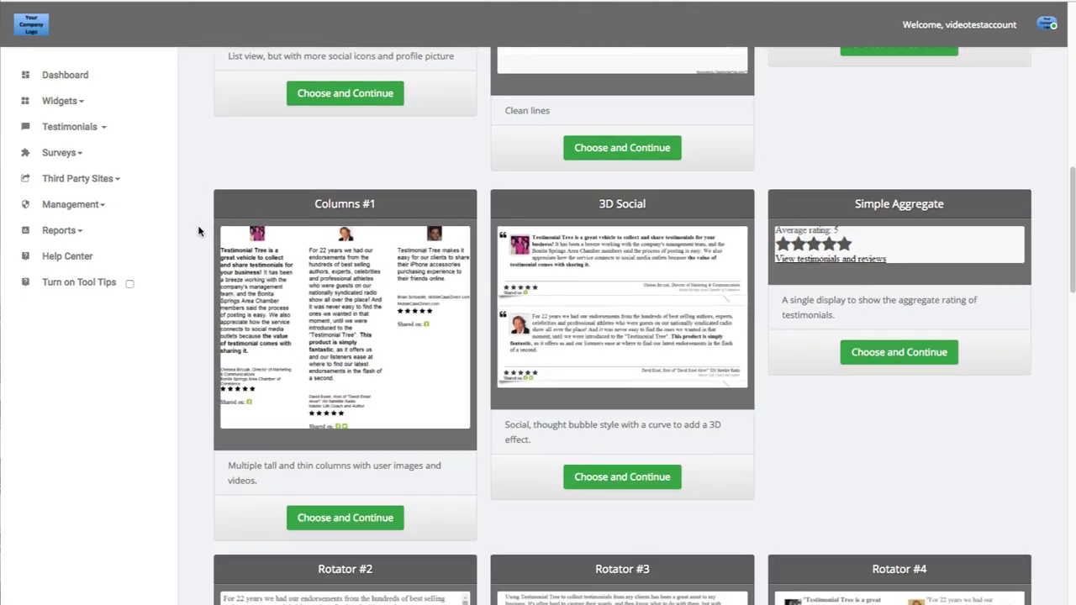
{"action": "scroll", "coordinate": [198, 230], "scroll_direction": "down", "scroll_amount": 5}
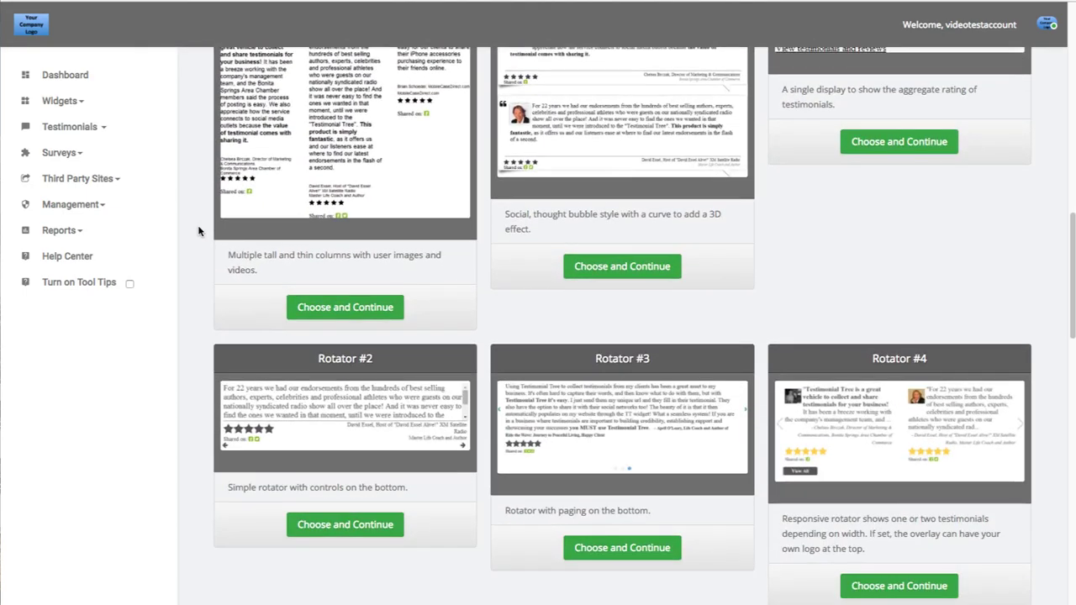
{"action": "scroll", "coordinate": [198, 231], "scroll_direction": "down", "scroll_amount": 8}
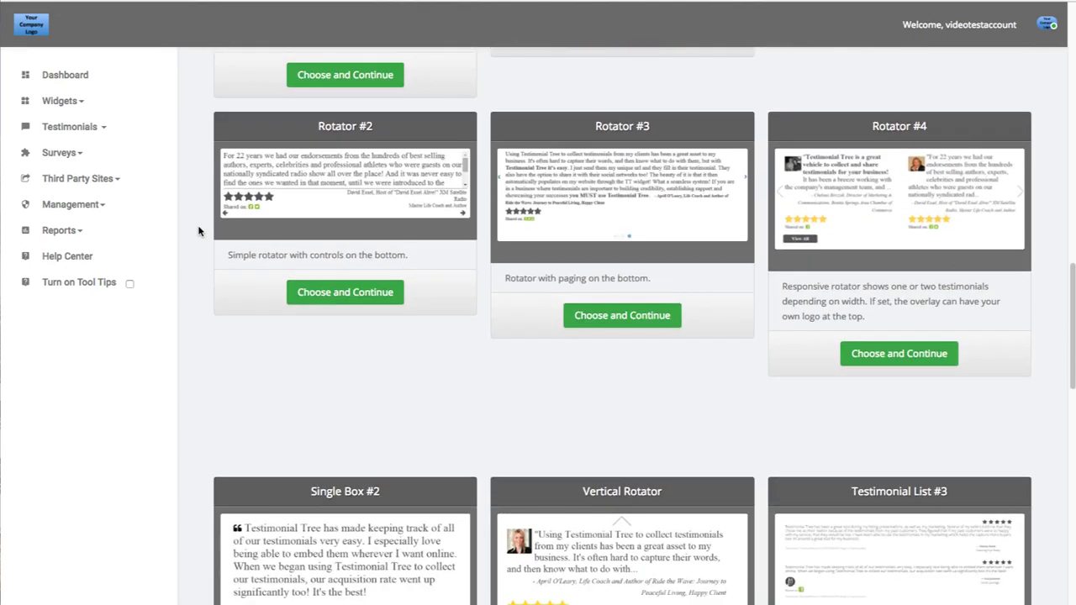
{"action": "scroll", "coordinate": [199, 230], "scroll_direction": "down", "scroll_amount": 7}
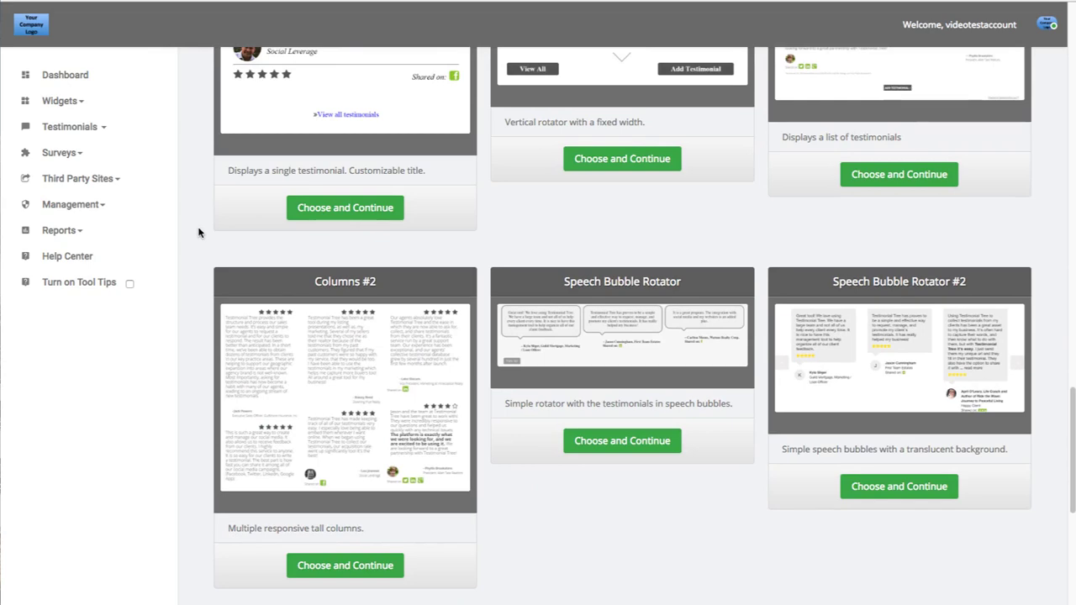
{"action": "scroll", "coordinate": [199, 232], "scroll_direction": "down", "scroll_amount": 5}
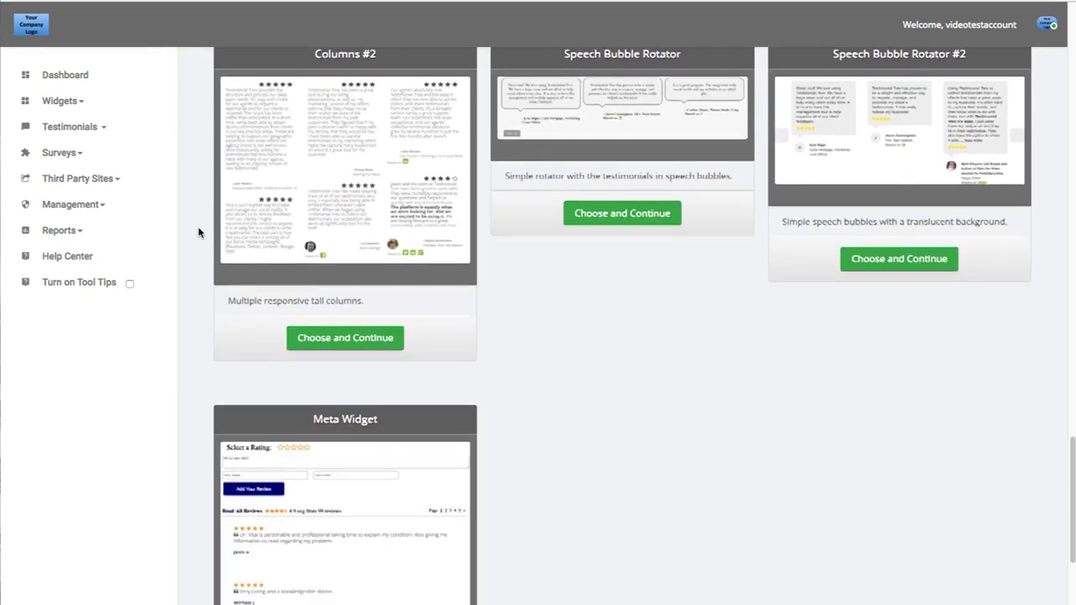
{"action": "scroll", "coordinate": [199, 232], "scroll_direction": "down", "scroll_amount": 4}
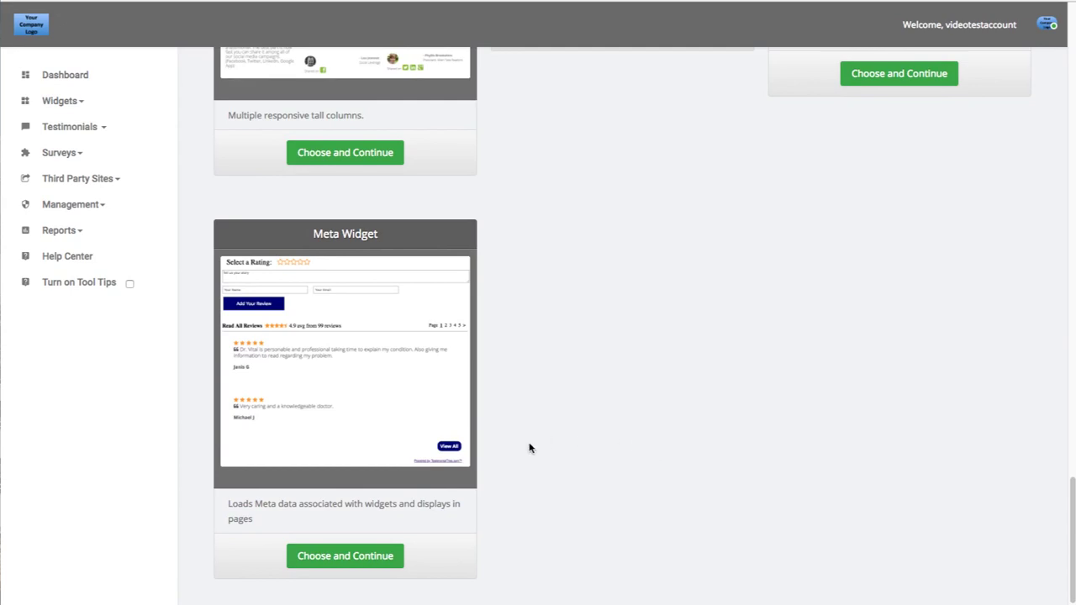
- Pick the Meta Widget style and add the three 4/19/2018 reviews, including 'Great to work with!'
{"action": "left_click", "coordinate": [357, 557]}
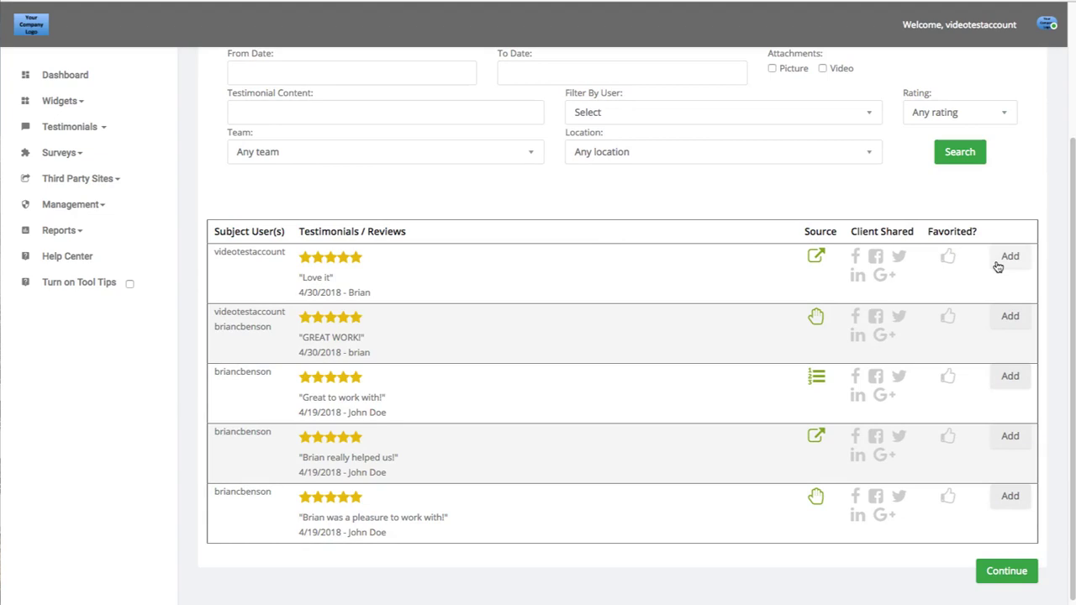
{"action": "left_click", "coordinate": [1002, 271]}
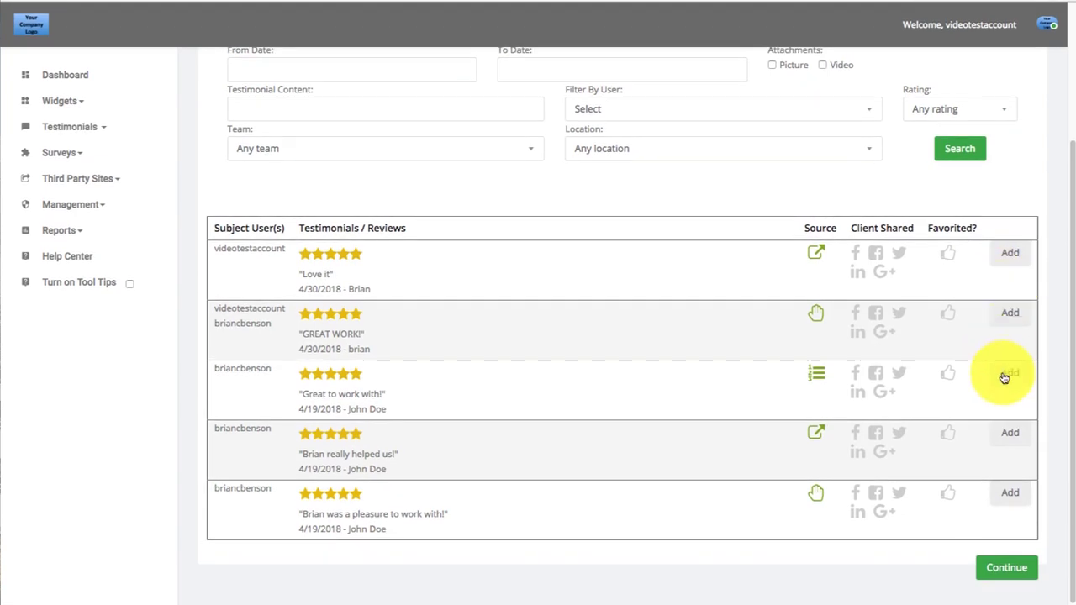
{"action": "left_click", "coordinate": [1004, 376]}
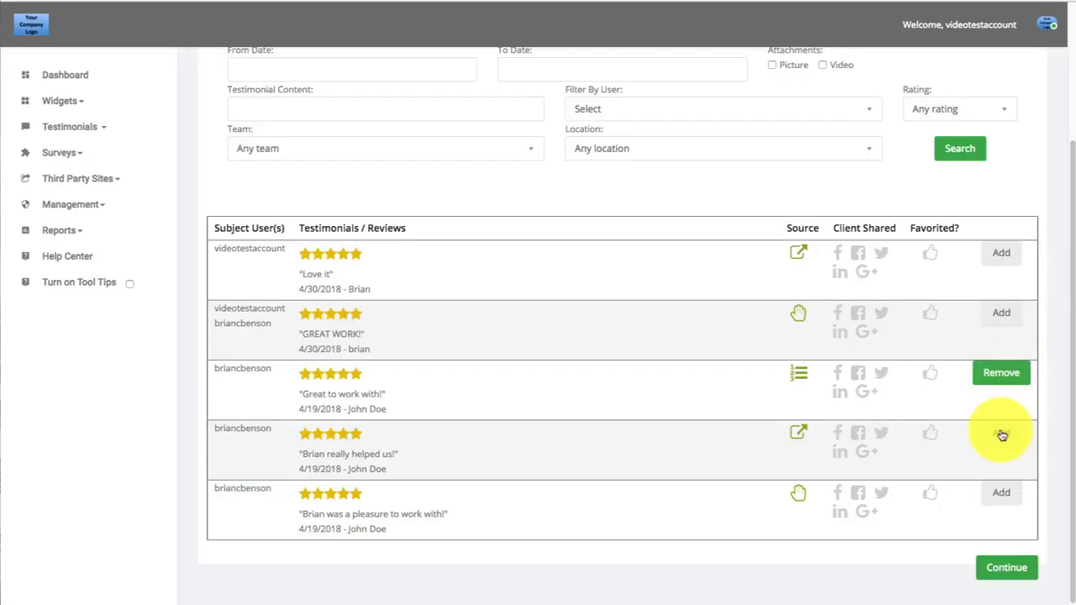
{"action": "left_click", "coordinate": [1003, 436]}
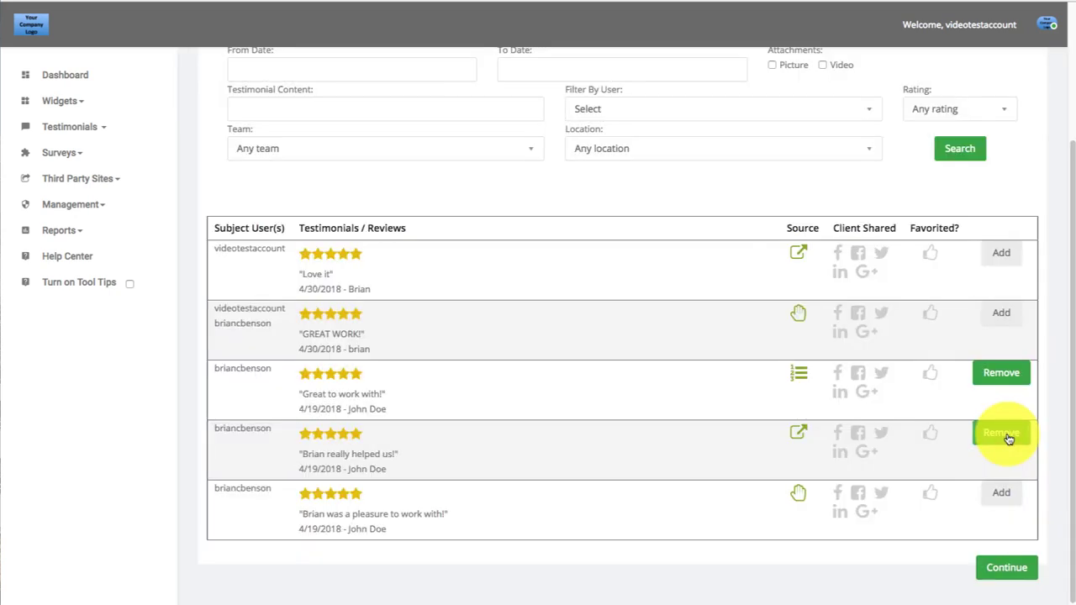
{"action": "left_click", "coordinate": [998, 493]}
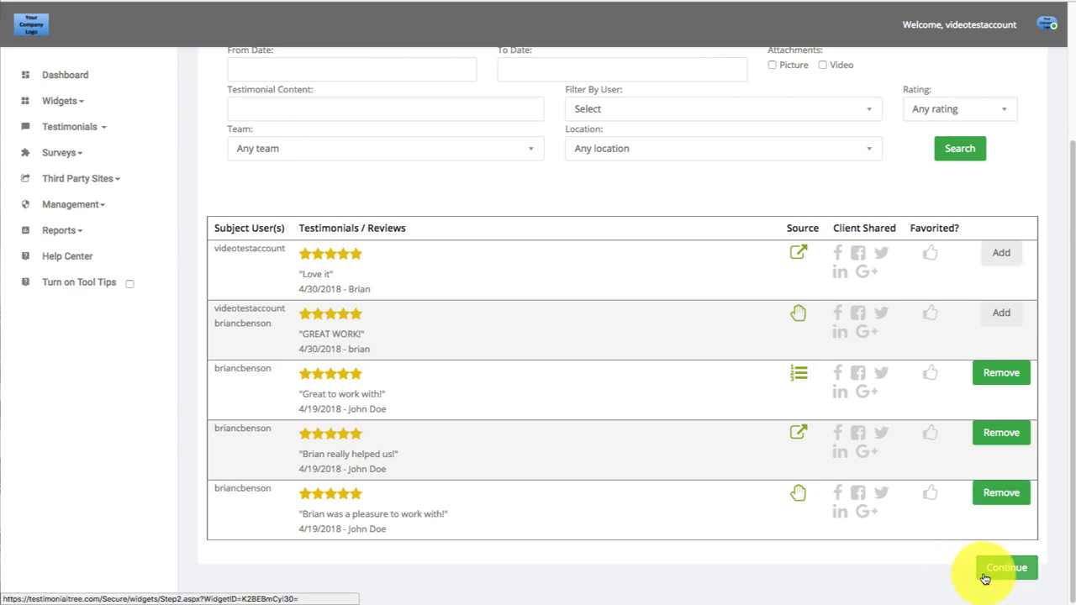
{"action": "left_click", "coordinate": [986, 578]}
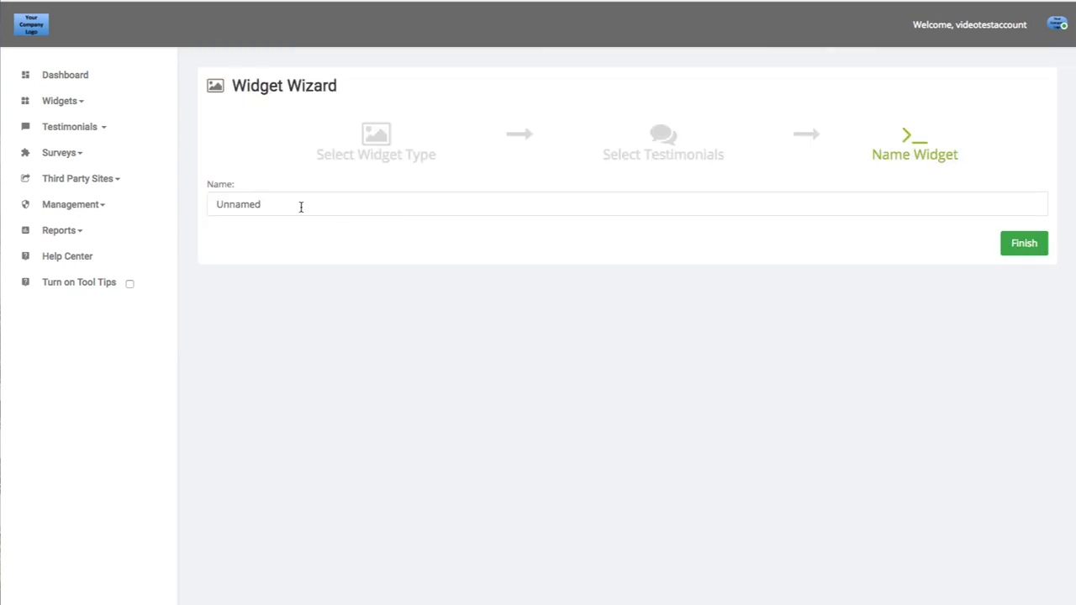
- Replace 'Unnamed' with the suggested name 'Dedicated Testimonials/reviews Page' and finish the widget
{"action": "left_click", "coordinate": [300, 206]}
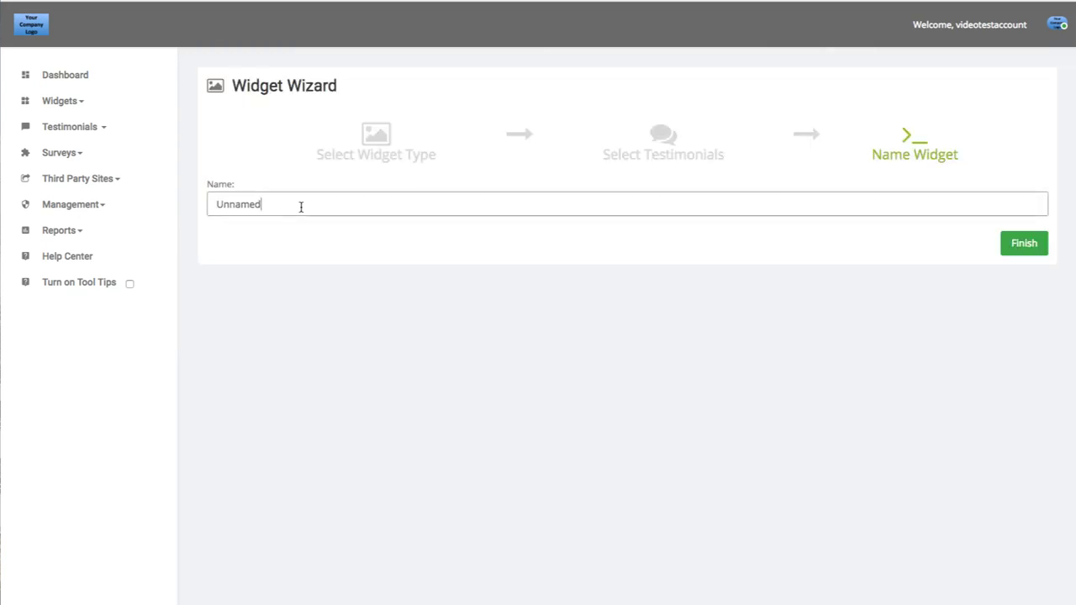
{"action": "left_click_drag", "start_coordinate": [291, 206], "coordinate": [197, 209]}
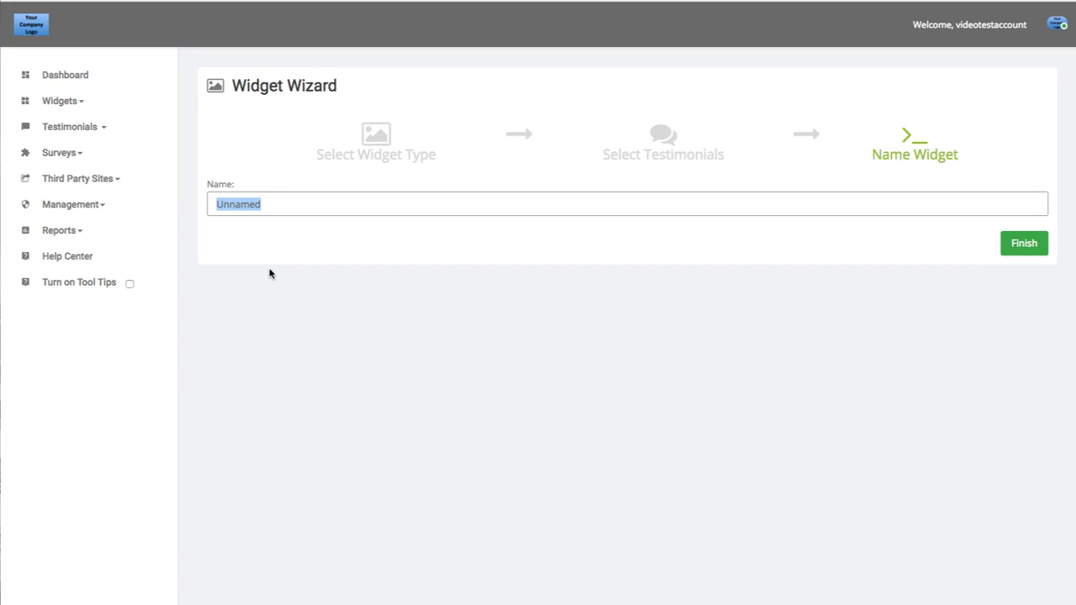
{"action": "type", "text": "Ded"}
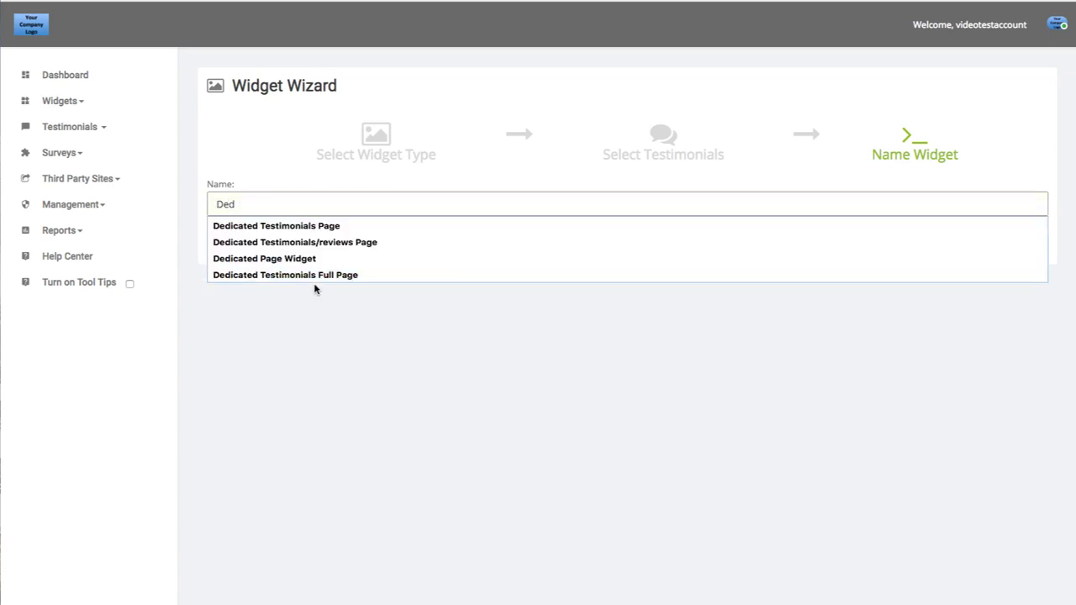
{"action": "left_click", "coordinate": [303, 241]}
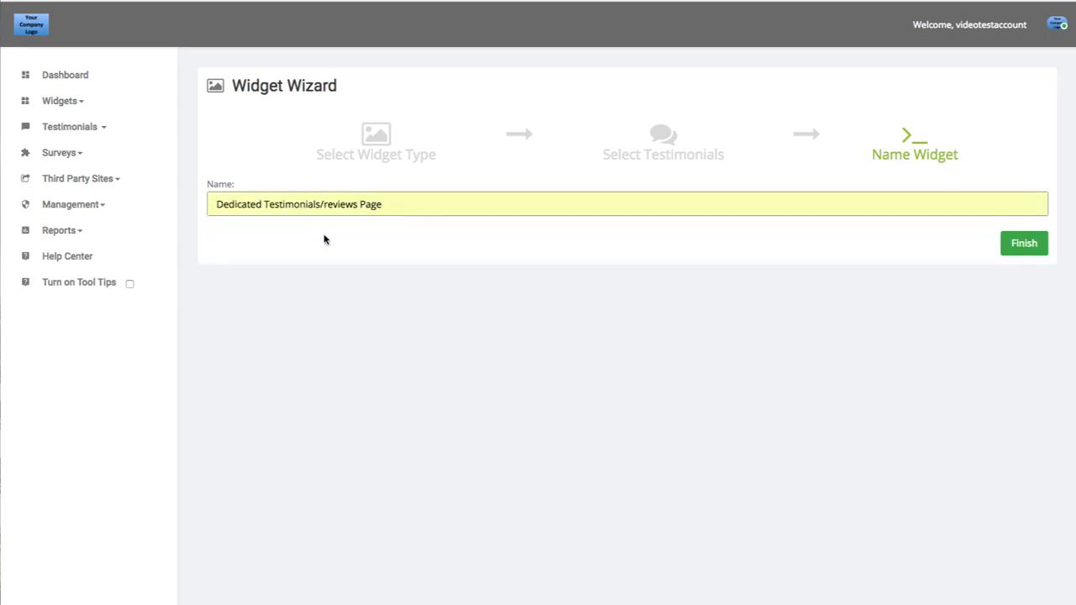
{"action": "left_click", "coordinate": [1024, 250]}
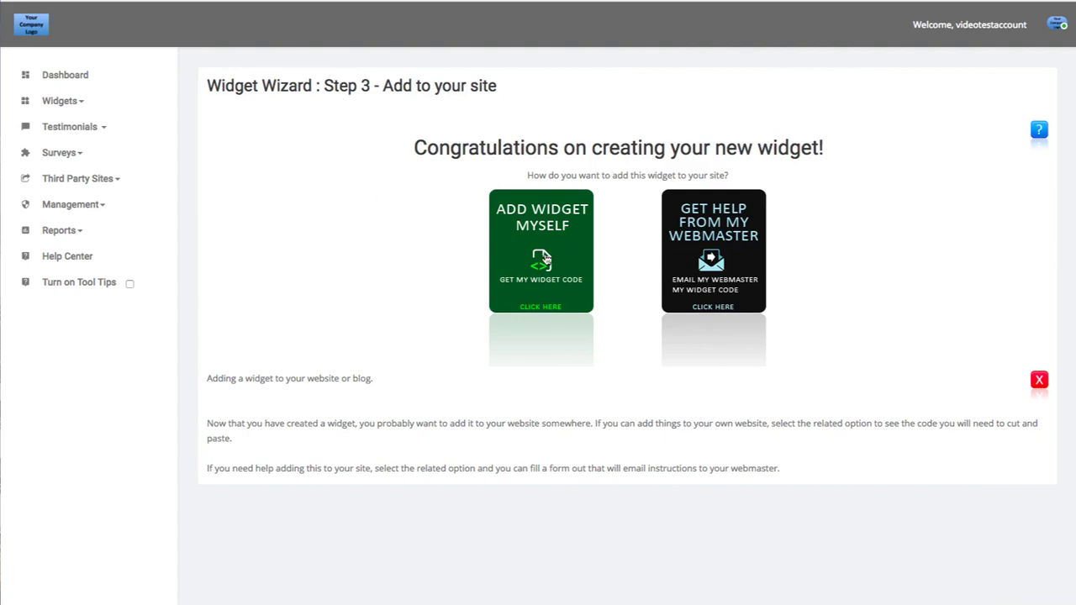
- Choose to add the widget yourself, select its embed code, and continue to the widget list
{"action": "left_click", "coordinate": [543, 259]}
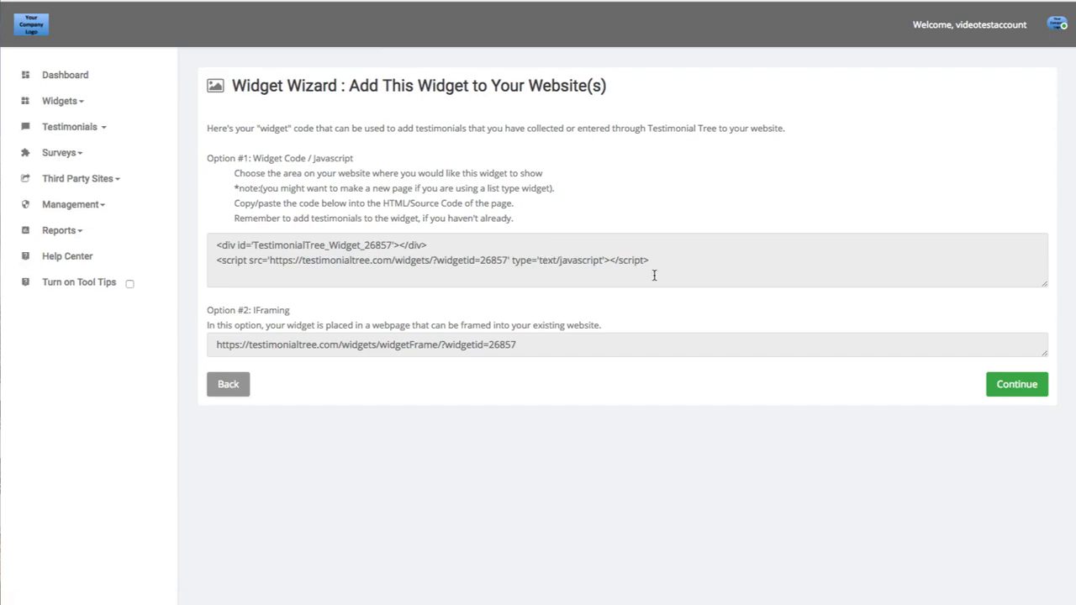
{"action": "left_click_drag", "start_coordinate": [660, 275], "coordinate": [198, 255]}
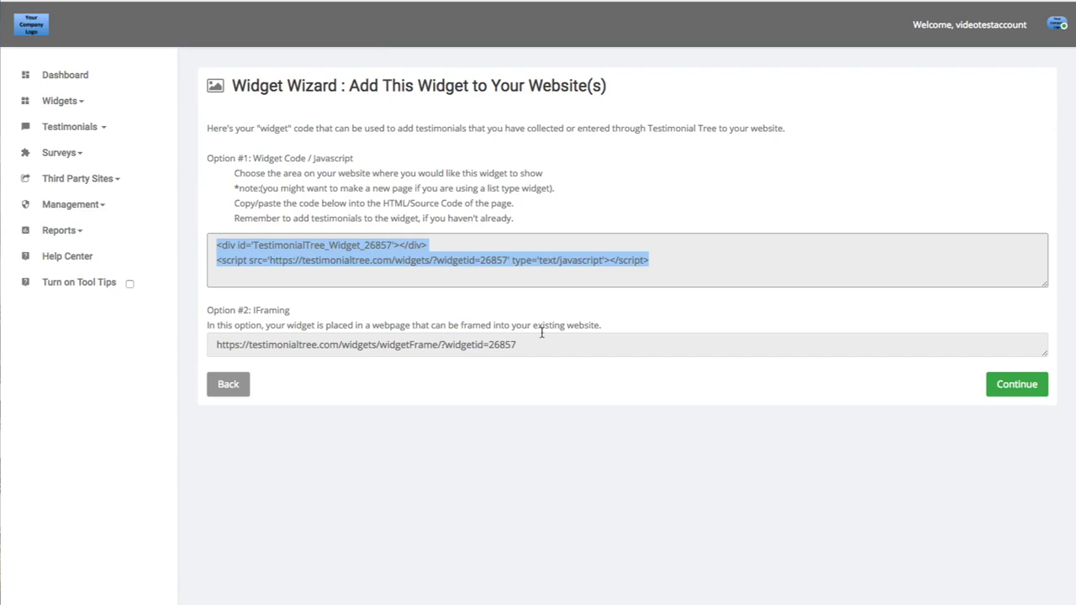
{"action": "left_click", "coordinate": [1001, 392]}
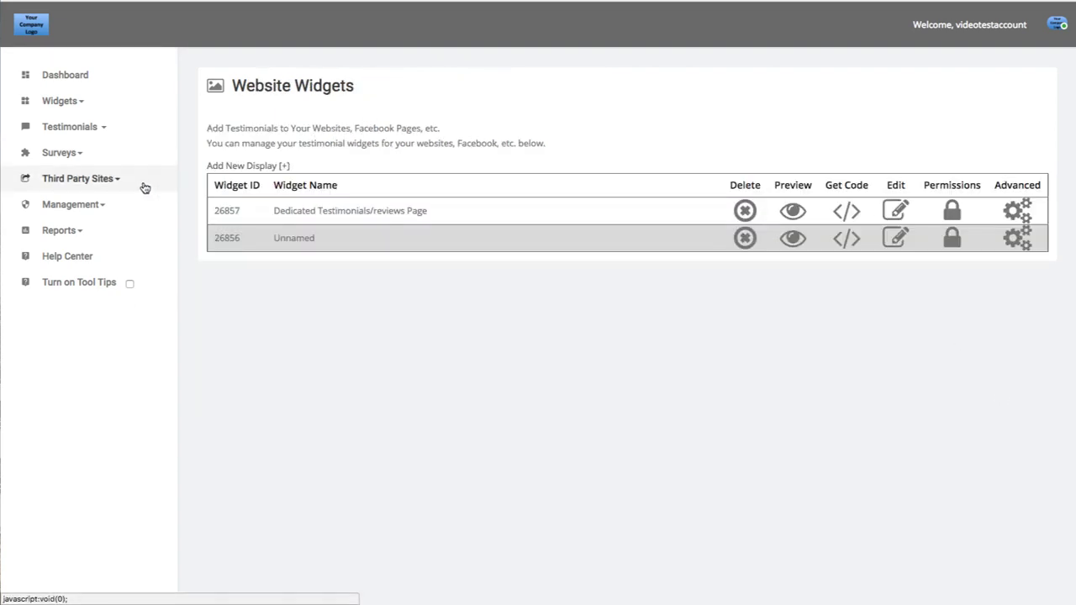
{"action": "left_click", "coordinate": [786, 211]}
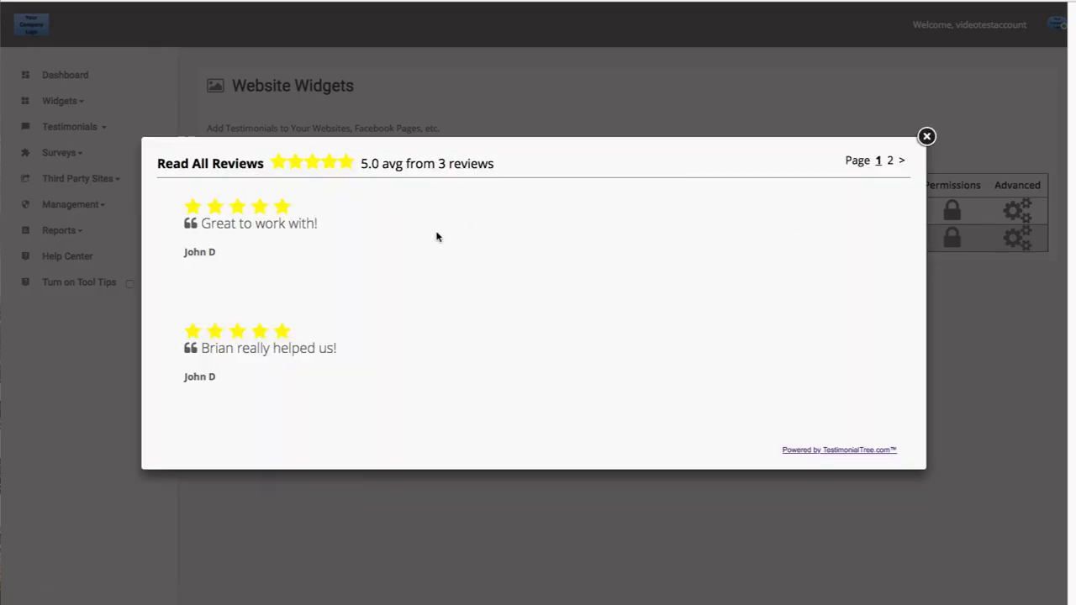
{"action": "left_click", "coordinate": [892, 162]}
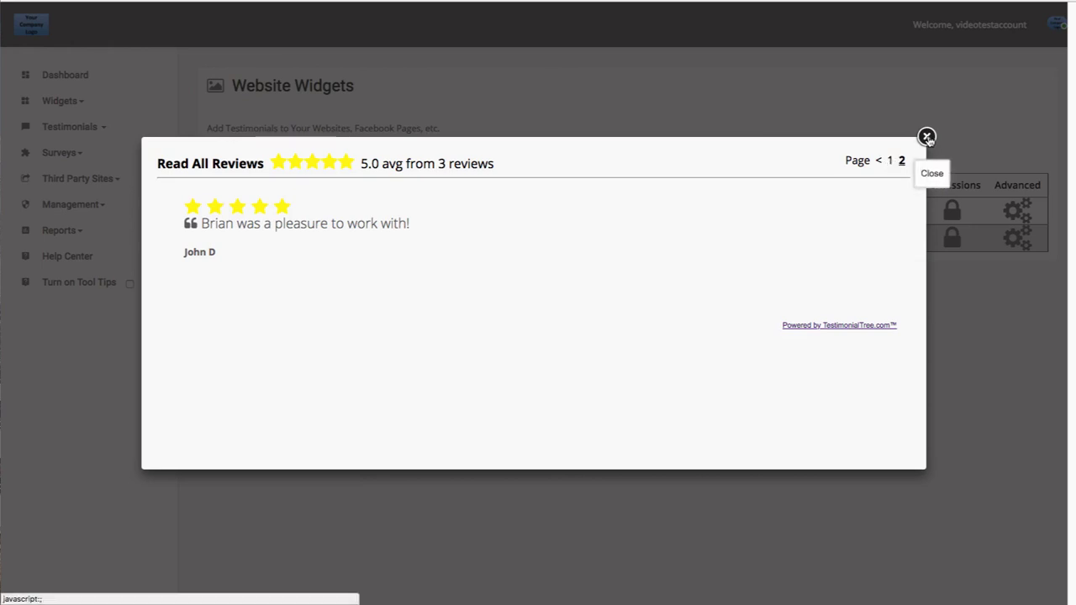
{"action": "left_click", "coordinate": [927, 137]}
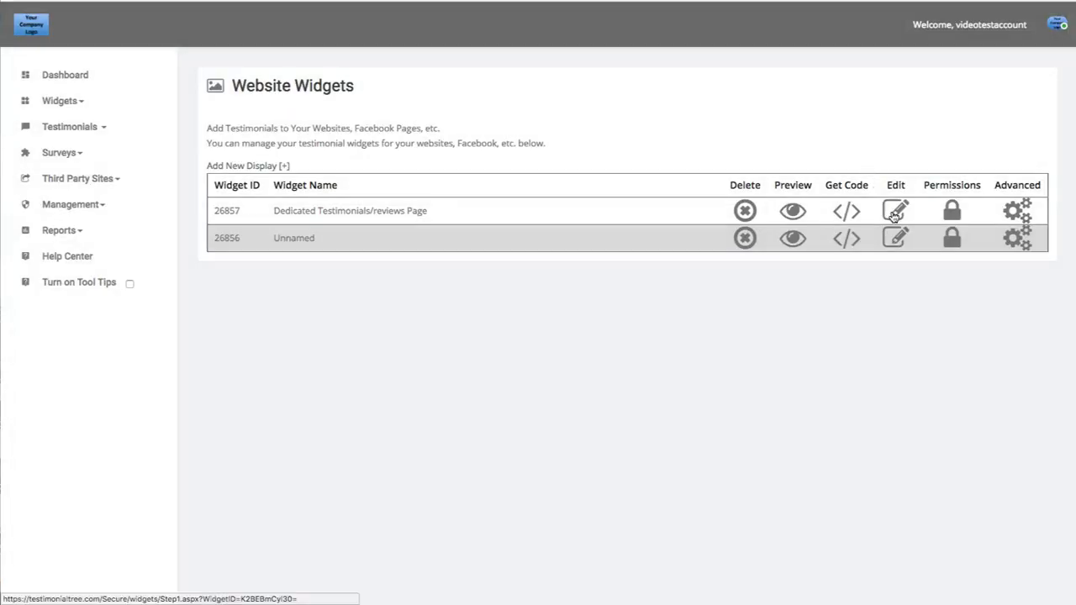